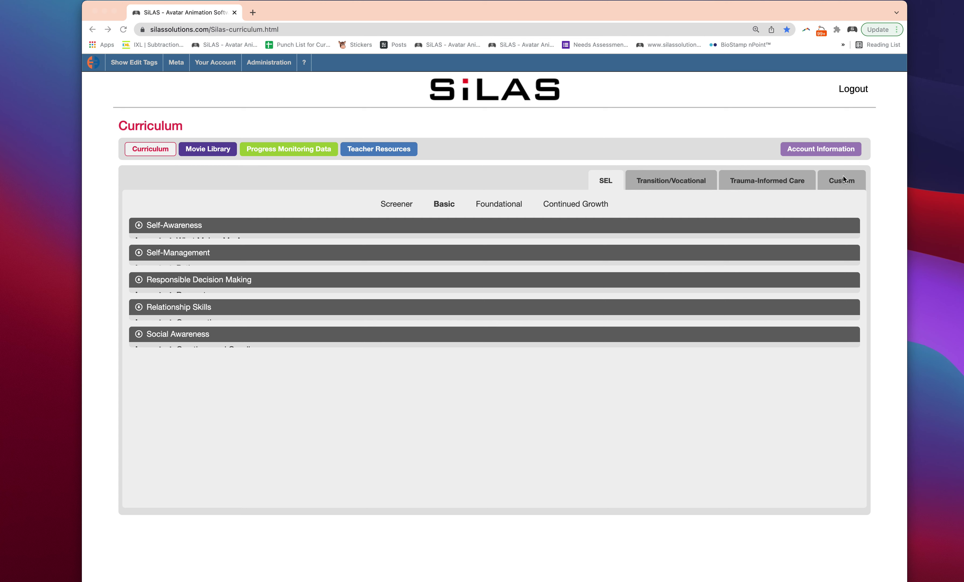
# Open the Student Information page and look over the fields for creating a student account, closing the form without creating one
pyautogui.click(808, 152)
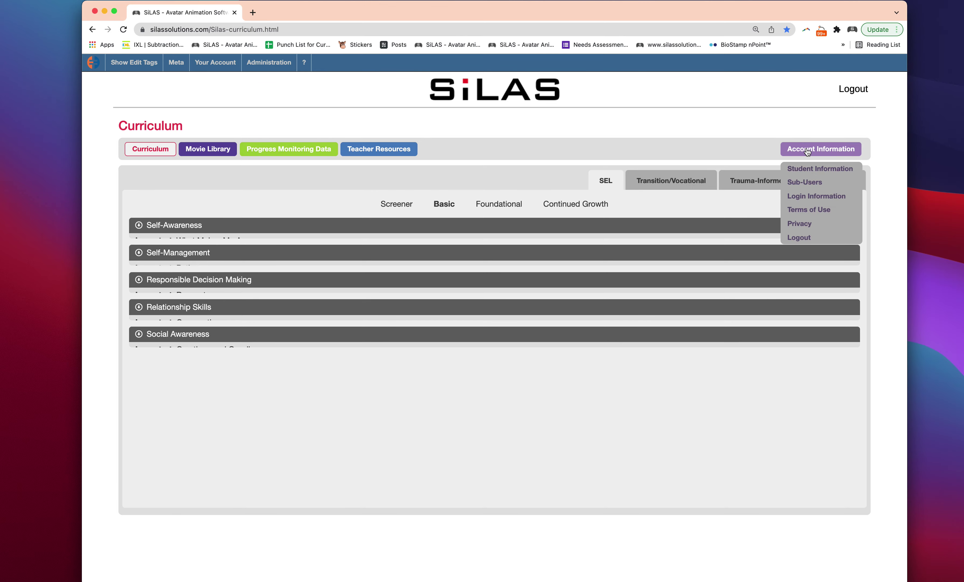
pyautogui.click(811, 172)
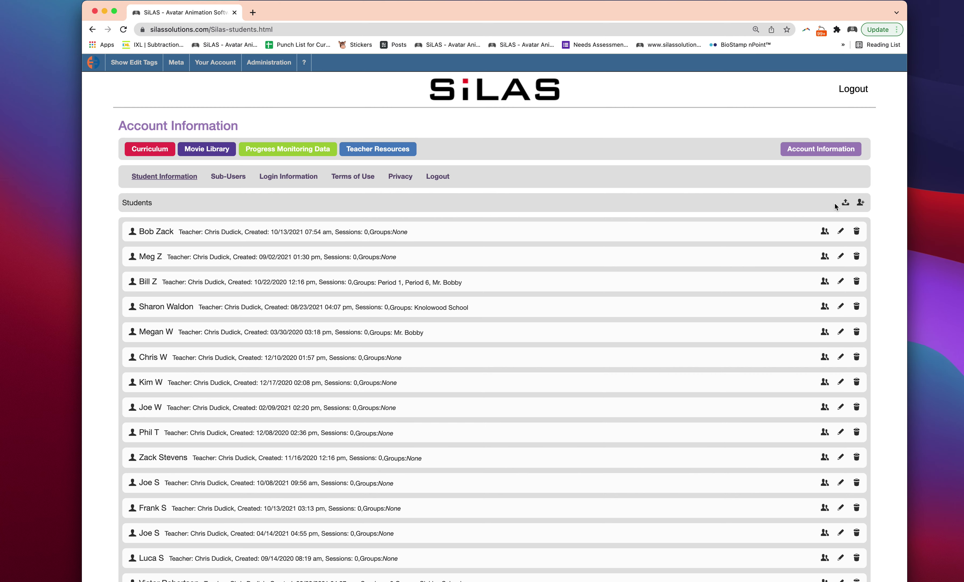
pyautogui.click(860, 203)
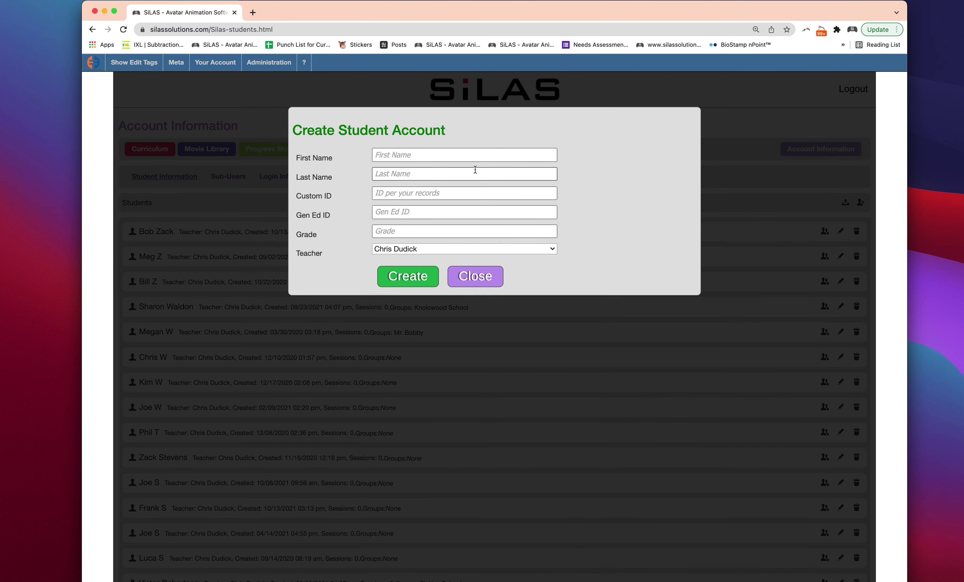
pyautogui.click(409, 174)
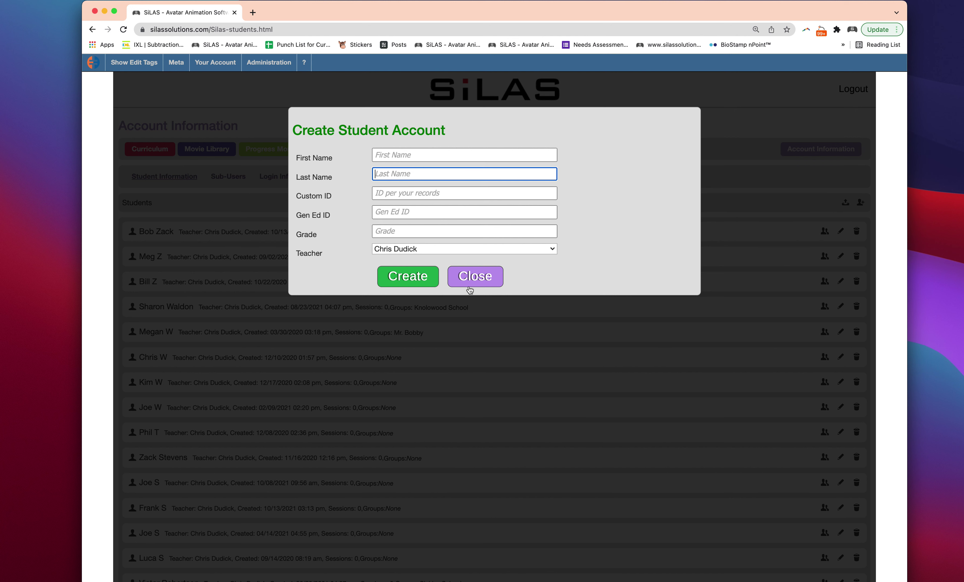
pyautogui.click(391, 216)
pyautogui.click(403, 155)
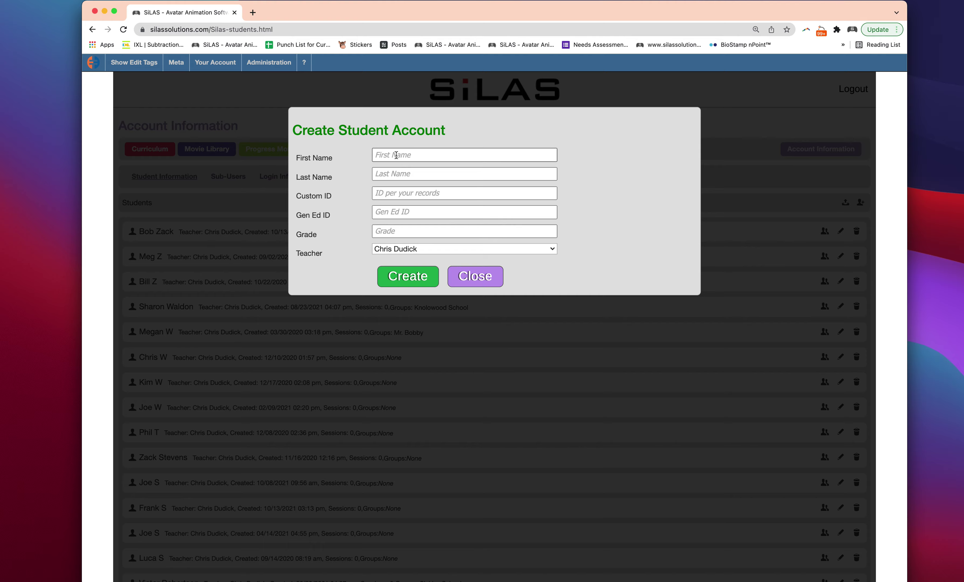
pyautogui.click(395, 176)
pyautogui.click(478, 287)
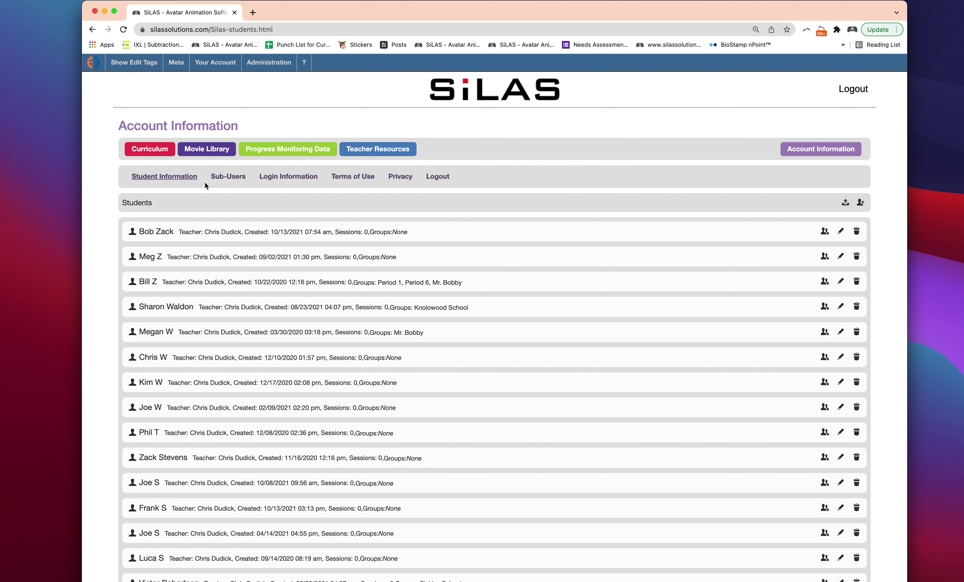
# View the Screener Results in the progress monitoring data
pyautogui.click(158, 153)
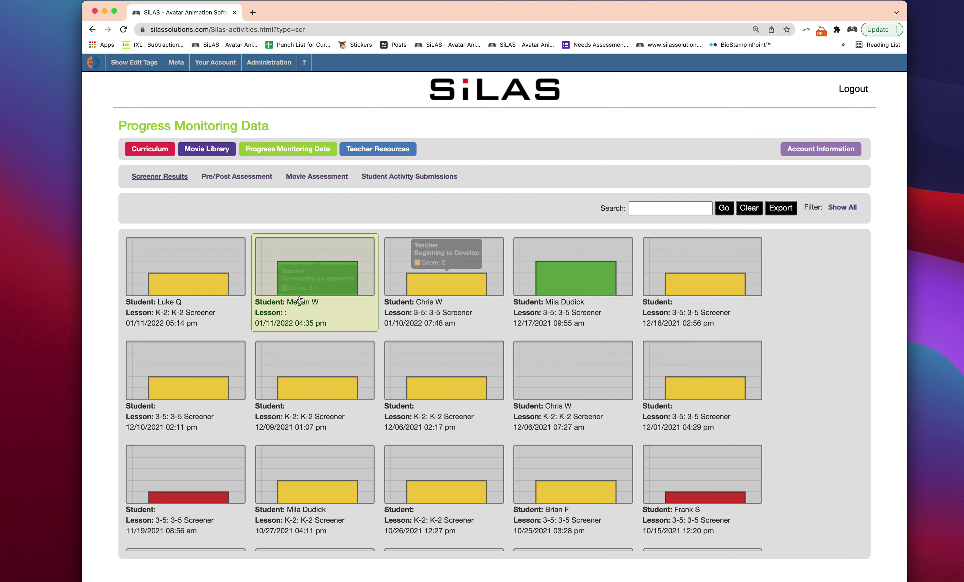
pyautogui.moveTo(167, 291)
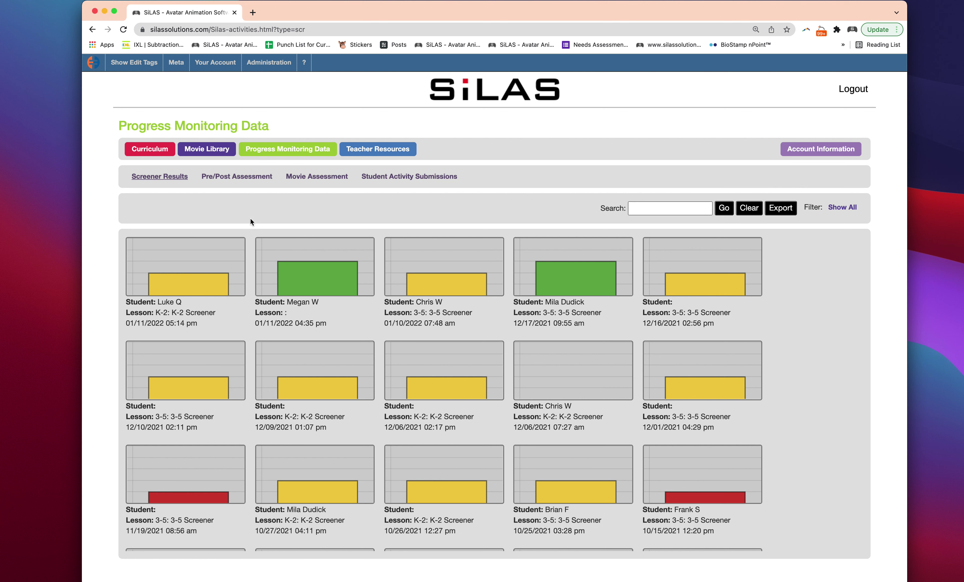
# Open the teacher version of the 3-5 Screener from the SEL curriculum
pyautogui.click(149, 151)
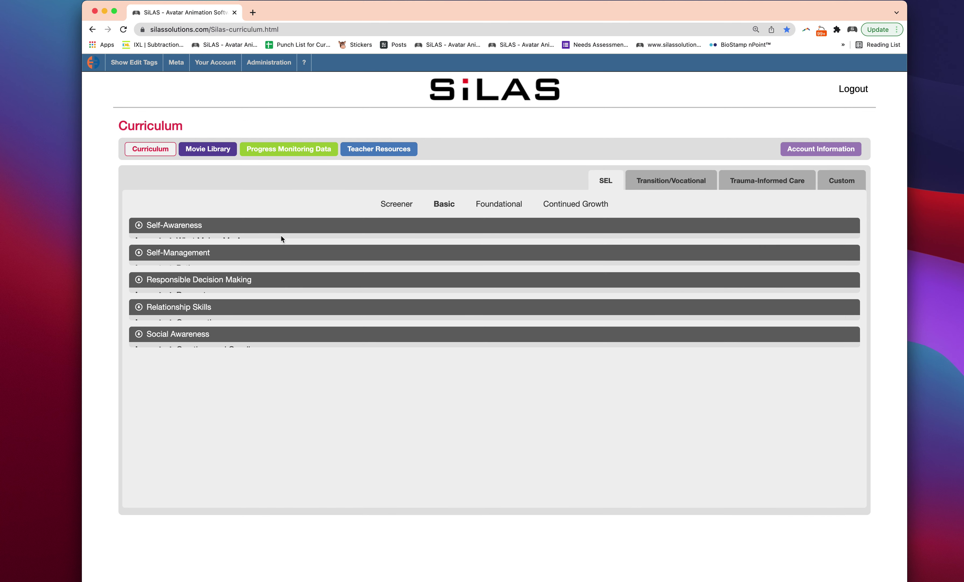
pyautogui.click(400, 210)
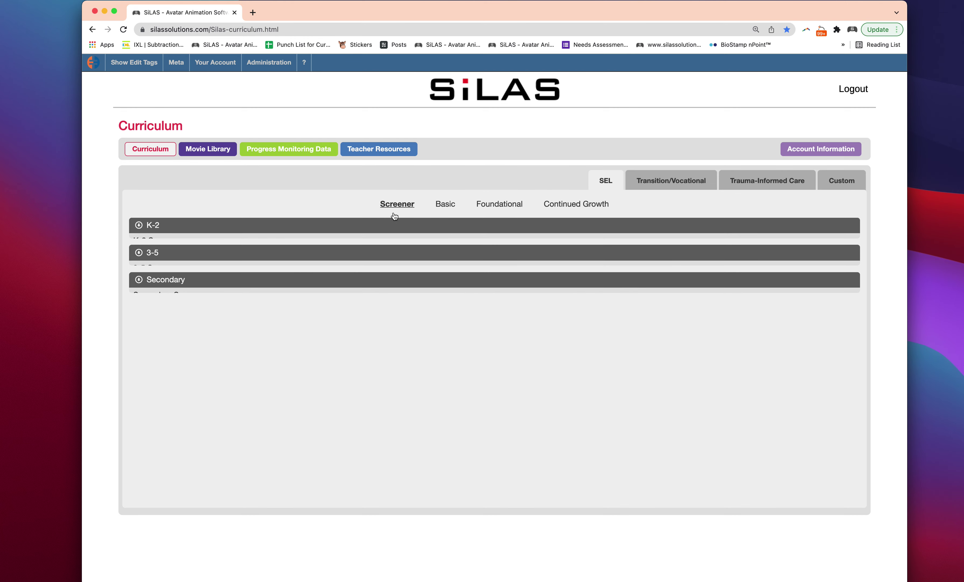
pyautogui.click(158, 255)
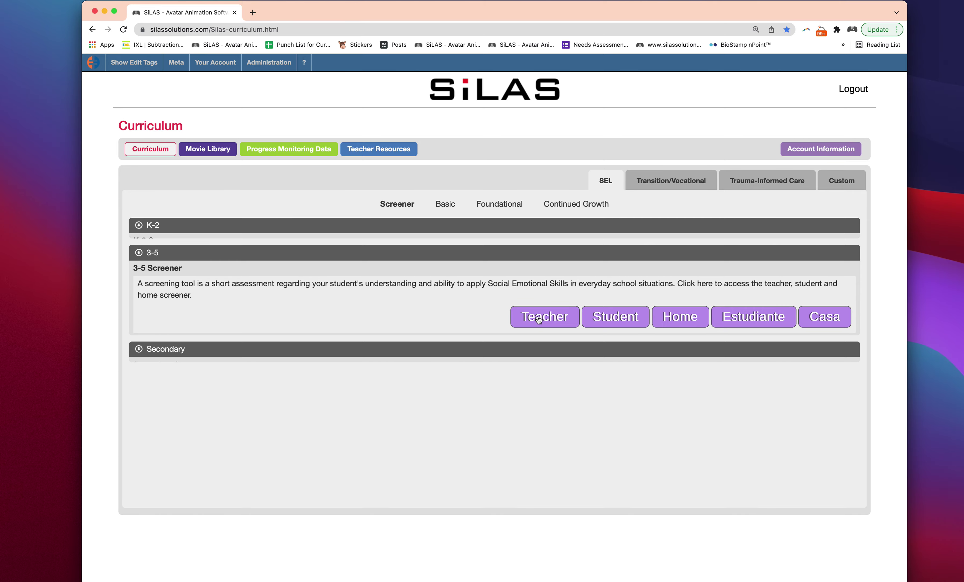
pyautogui.click(538, 315)
# Look over the student name fields and first questions of the 3-5 Teacher Screener, and return to the curriculum page
pyautogui.scroll(-2, 415, 337)
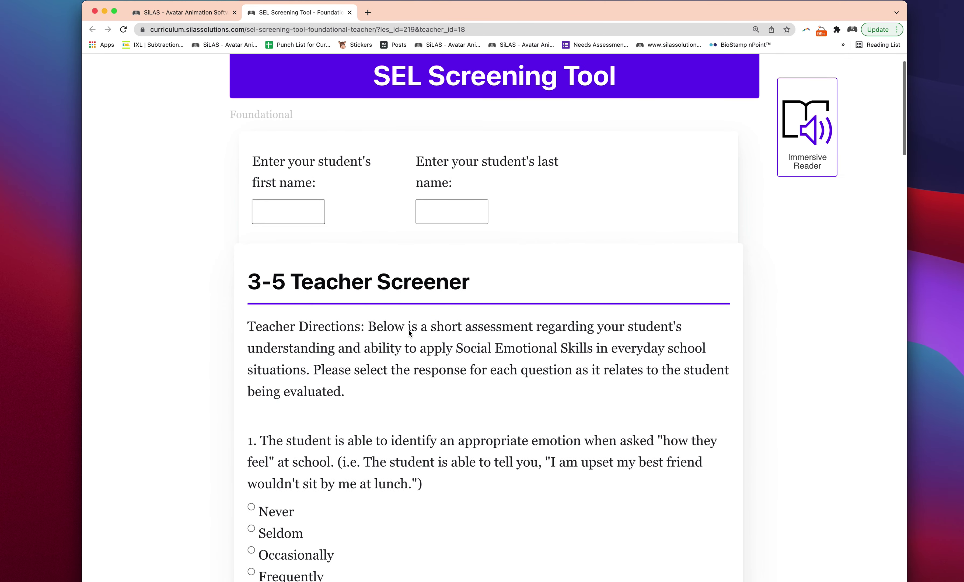
pyautogui.click(294, 211)
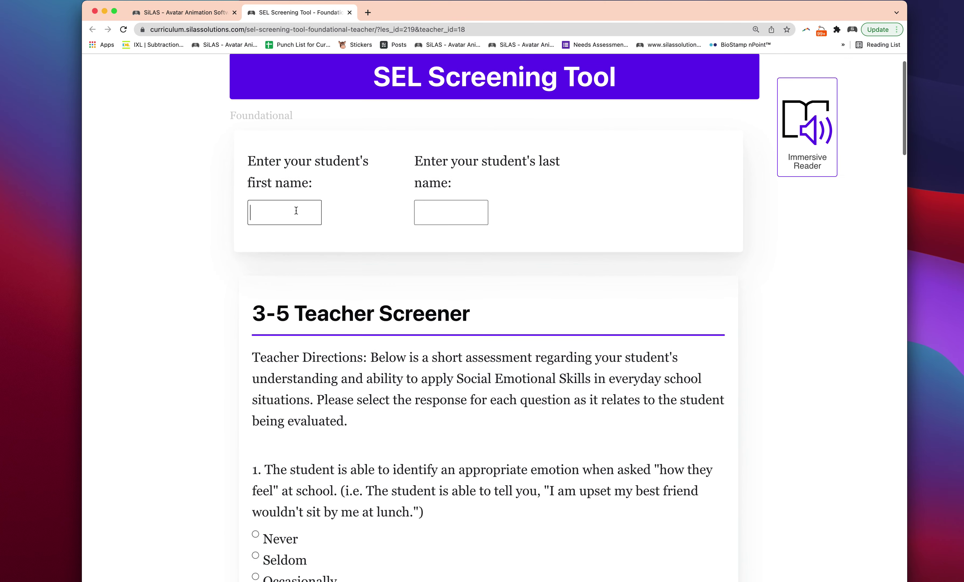
pyautogui.click(456, 213)
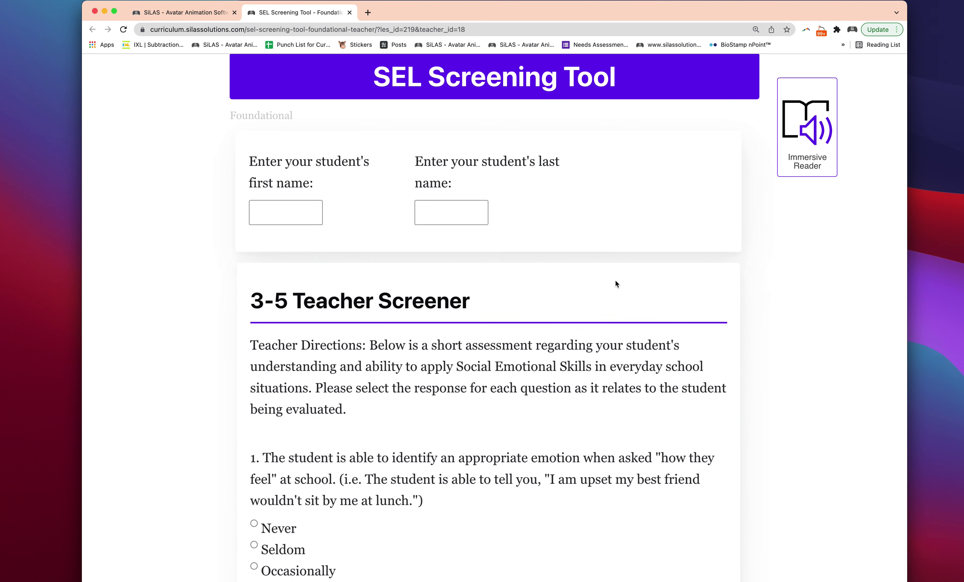
pyautogui.scroll(-3, 486, 393)
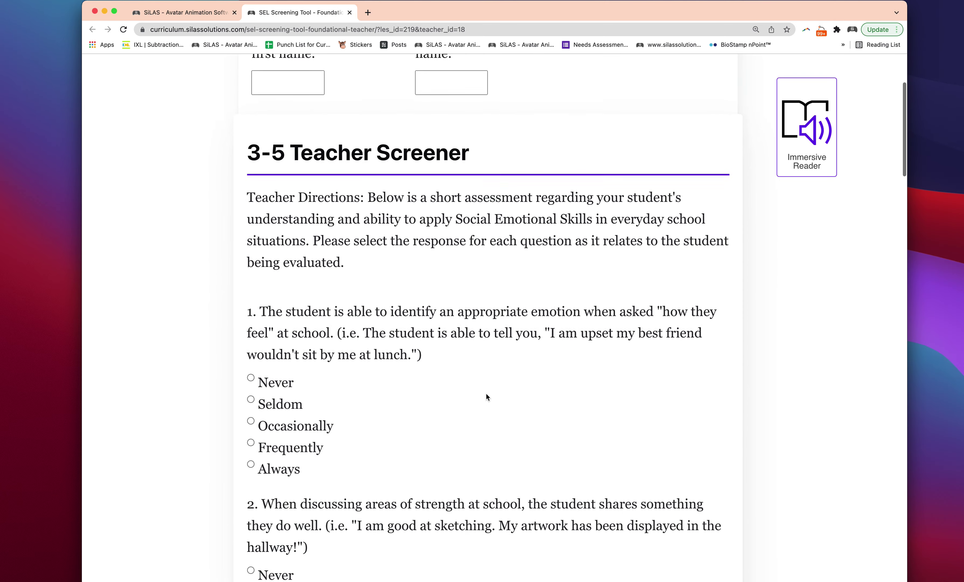
pyautogui.scroll(4, 487, 393)
pyautogui.press('super+alt+Left')
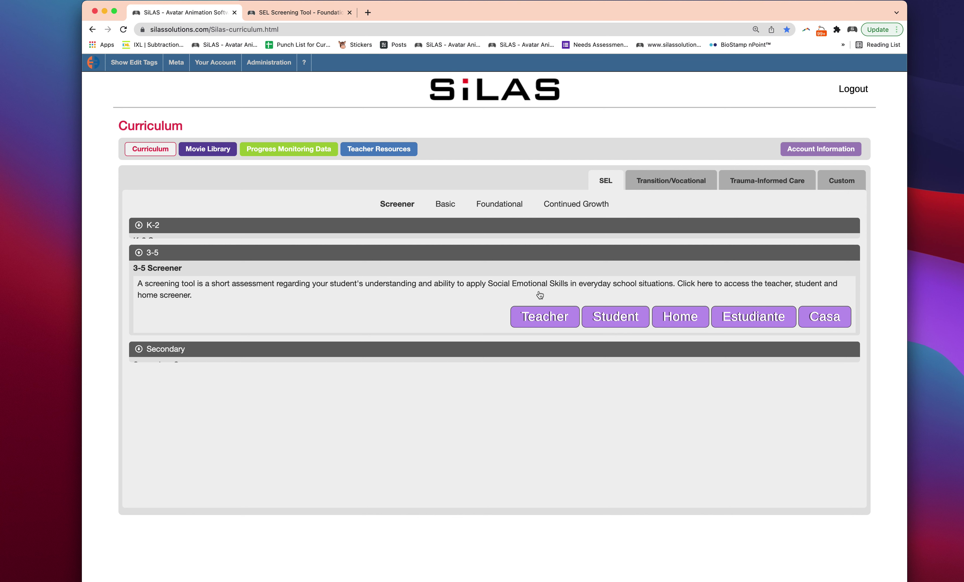
# Open the Student and Home versions of the 3-5 Screener and select the web address of each
pyautogui.click(609, 318)
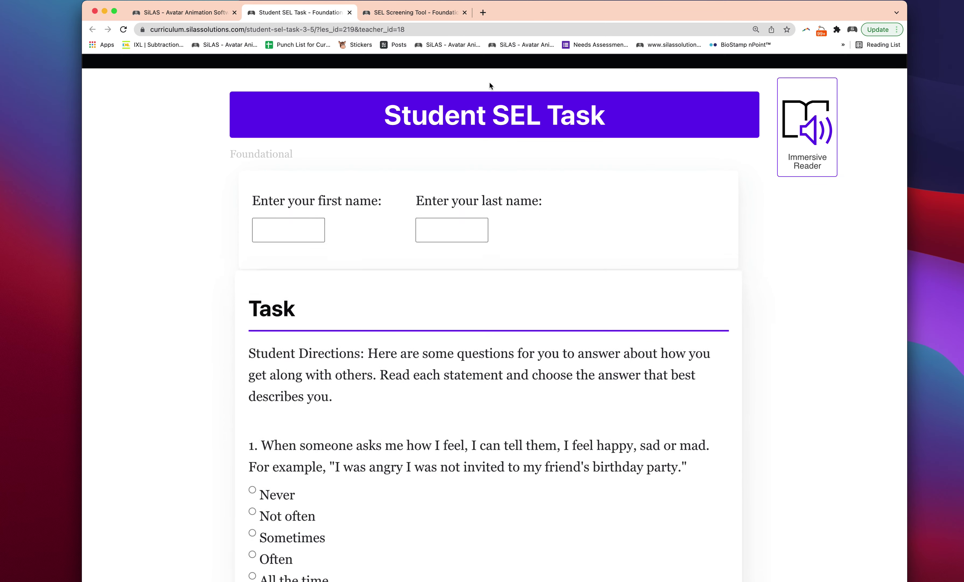
pyautogui.click(419, 27)
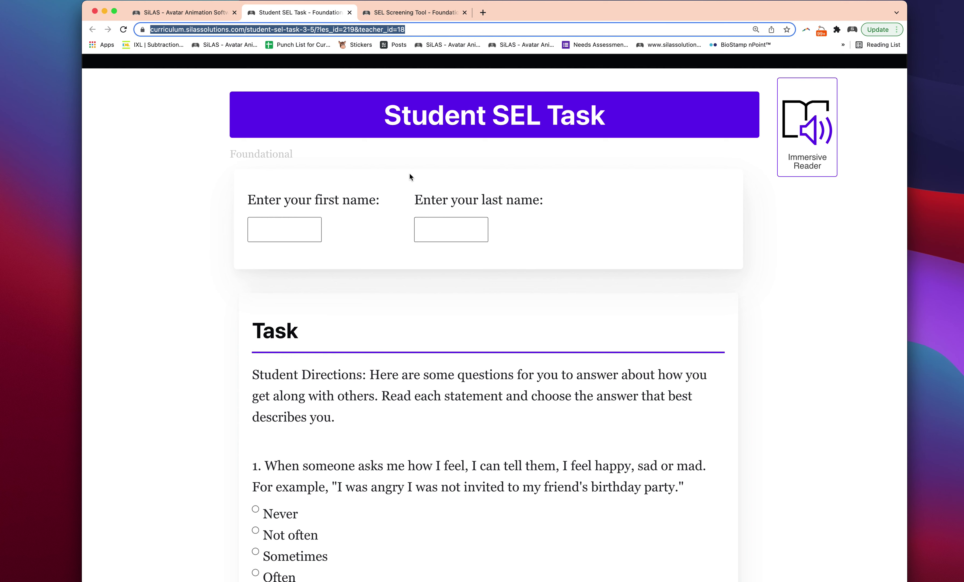
pyautogui.click(197, 15)
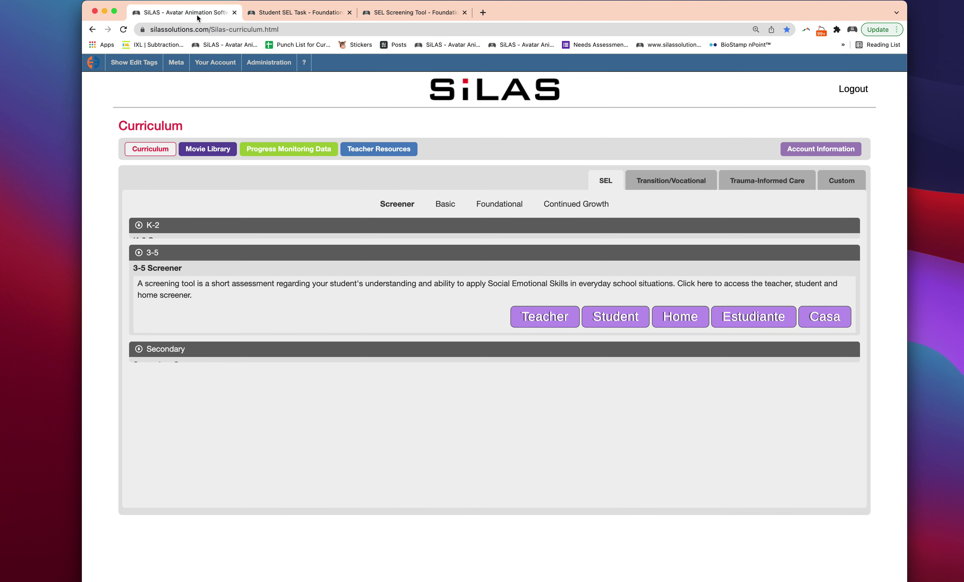
pyautogui.click(679, 321)
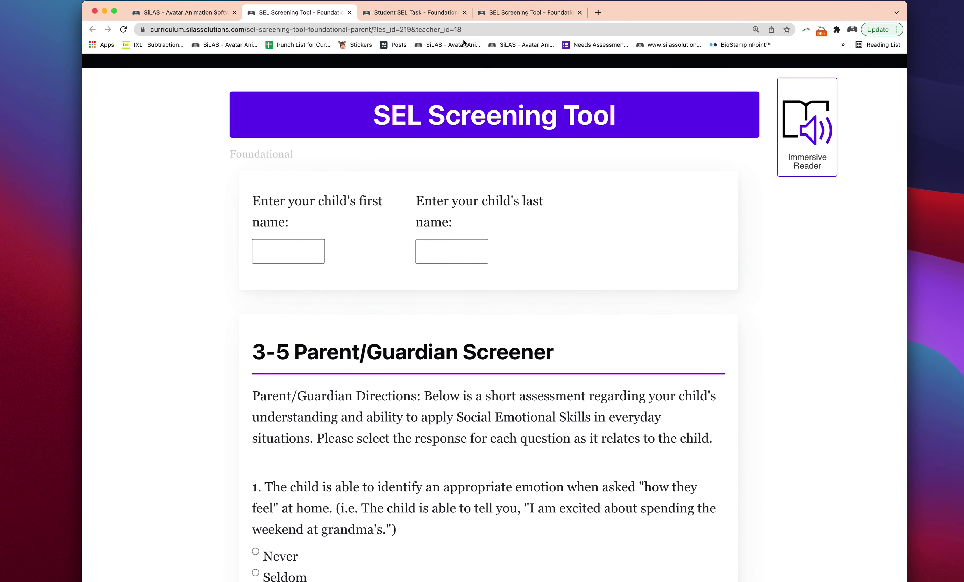
pyautogui.click(474, 30)
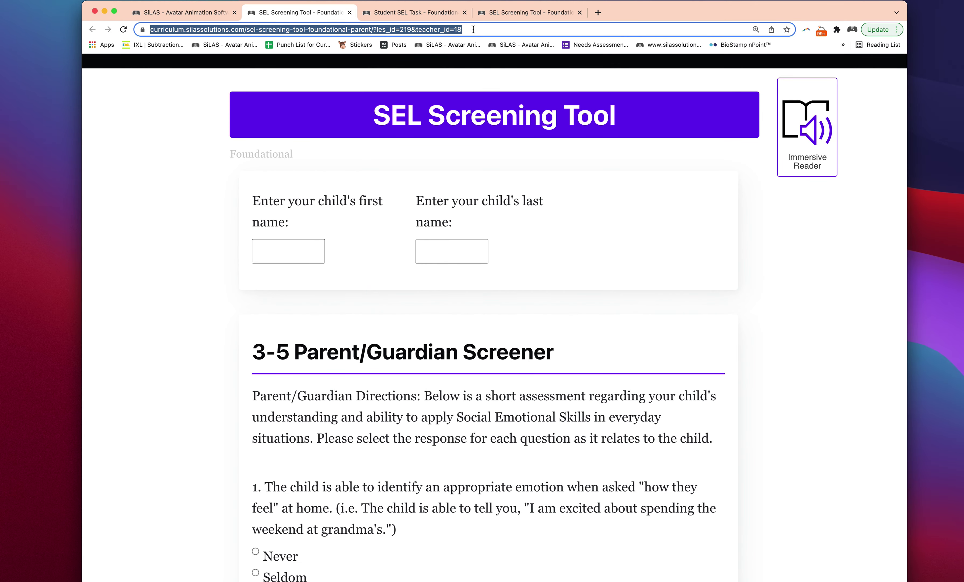
# Answer questions 1 and 2 of the 3-5 Parent/Guardian Screener with Seldom
pyautogui.scroll(-3, 405, 184)
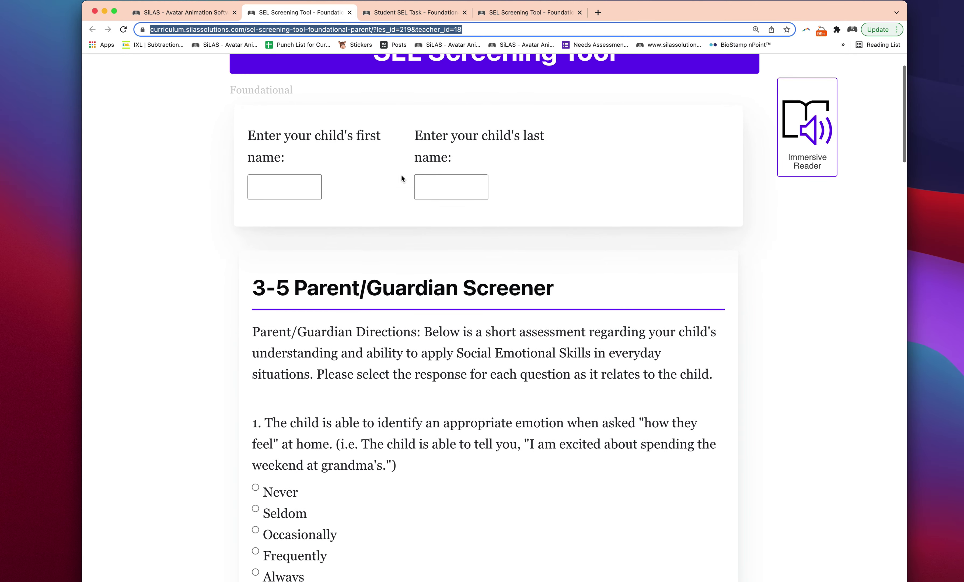
pyautogui.click(272, 188)
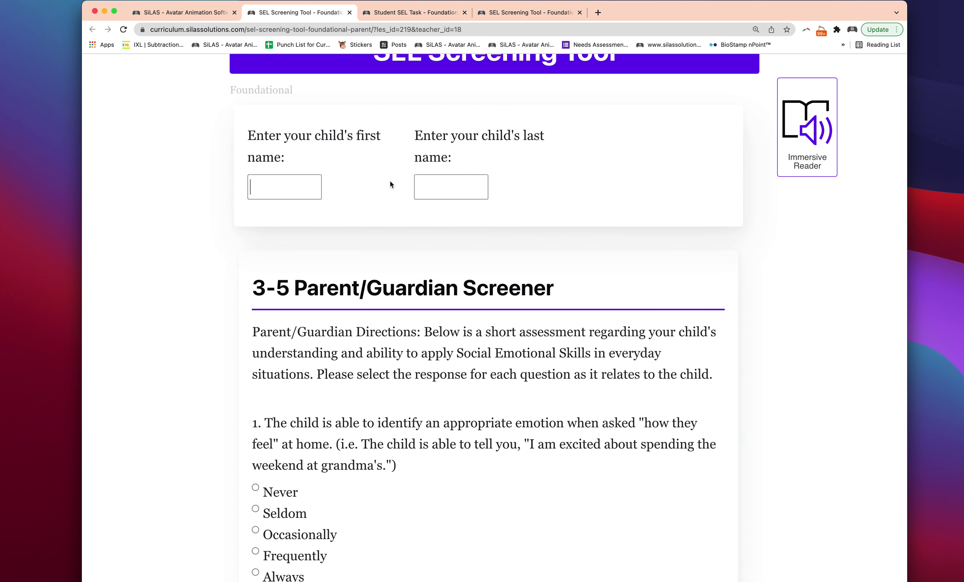
pyautogui.click(422, 184)
pyautogui.scroll(-5, 370, 267)
pyautogui.click(285, 324)
pyautogui.scroll(-2, 302, 274)
pyautogui.click(293, 440)
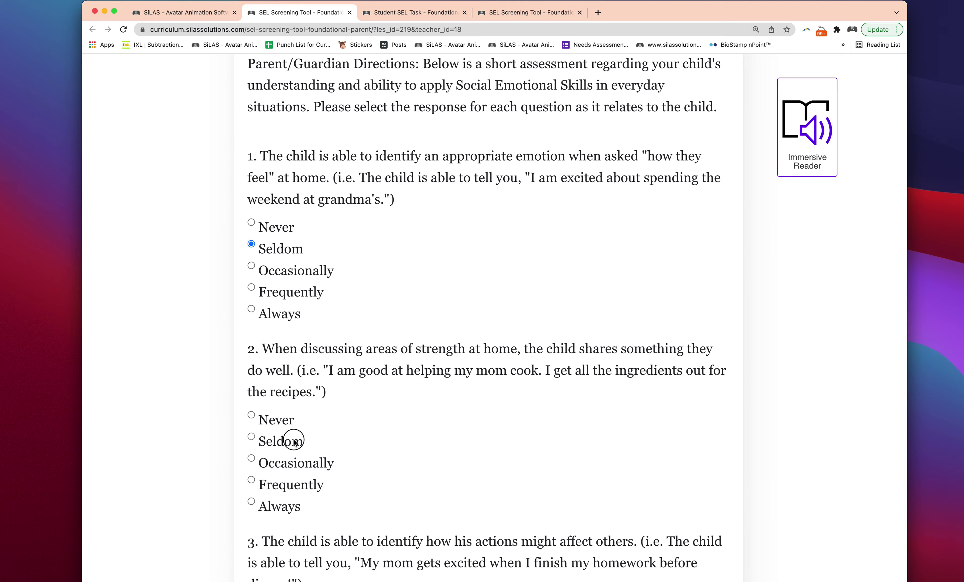
# Review the remaining Parent/Guardian Screener questions through to the submission area, and return to the curriculum page without submitting
pyautogui.scroll(7, 343, 282)
pyautogui.scroll(-20, 342, 285)
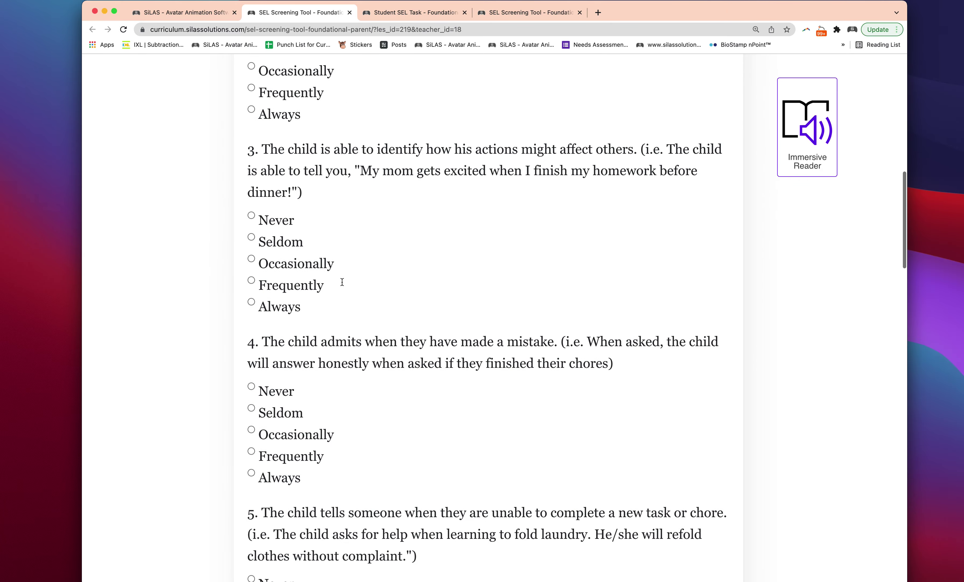
pyautogui.scroll(-20, 342, 284)
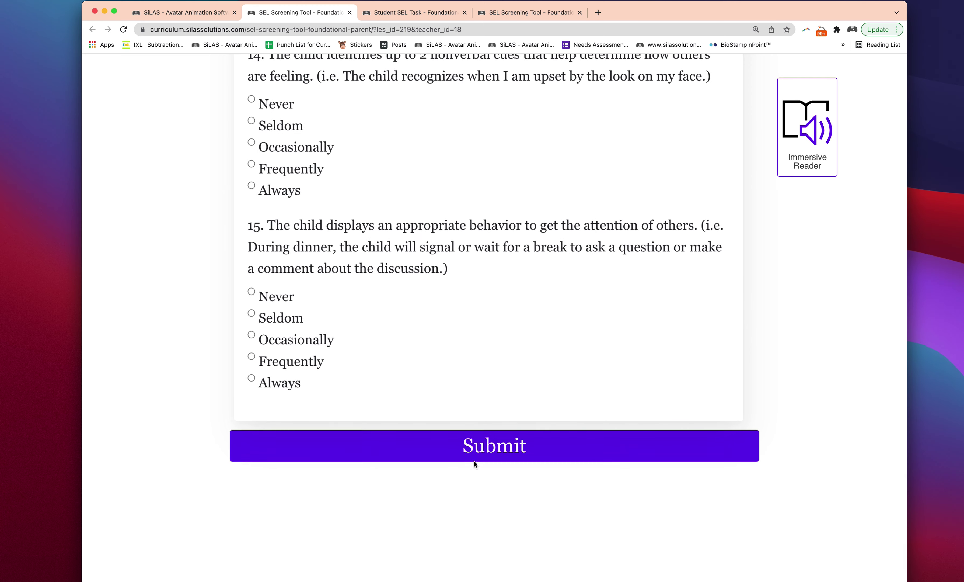
pyautogui.click(165, 12)
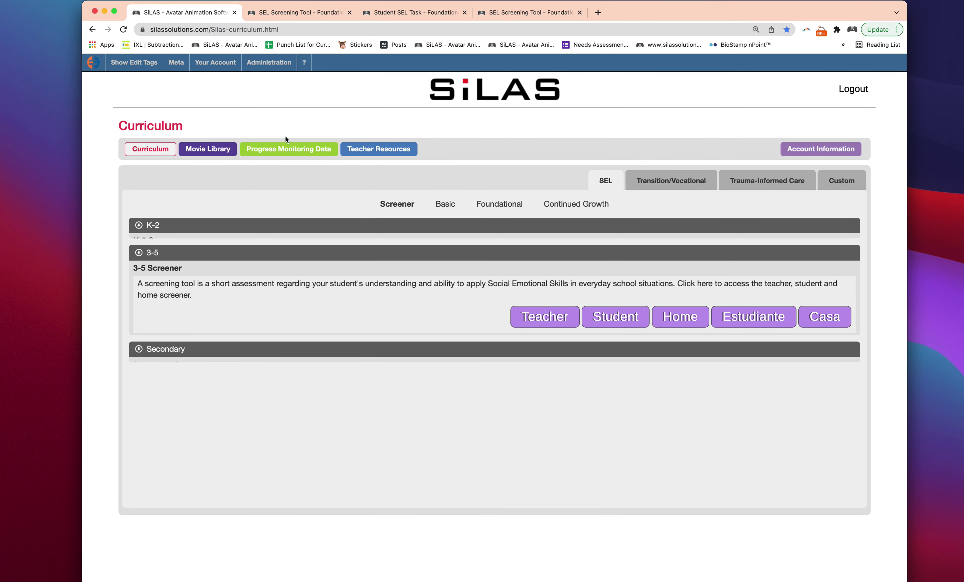
# Open a student's 08/17/2021 08:54 am report with three bars from the Screener Results, and enlarge the report window to show the whole chart
pyautogui.click(290, 153)
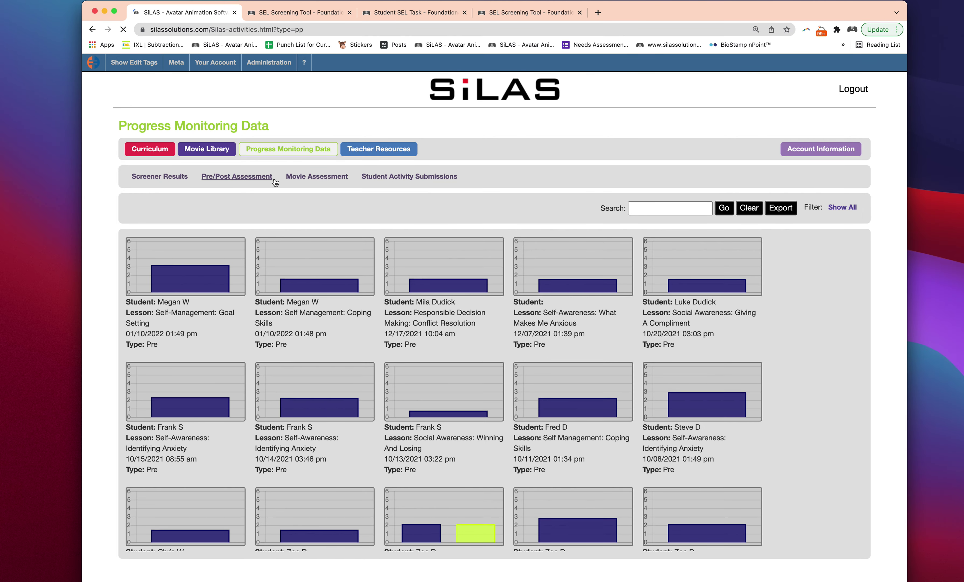
pyautogui.click(164, 177)
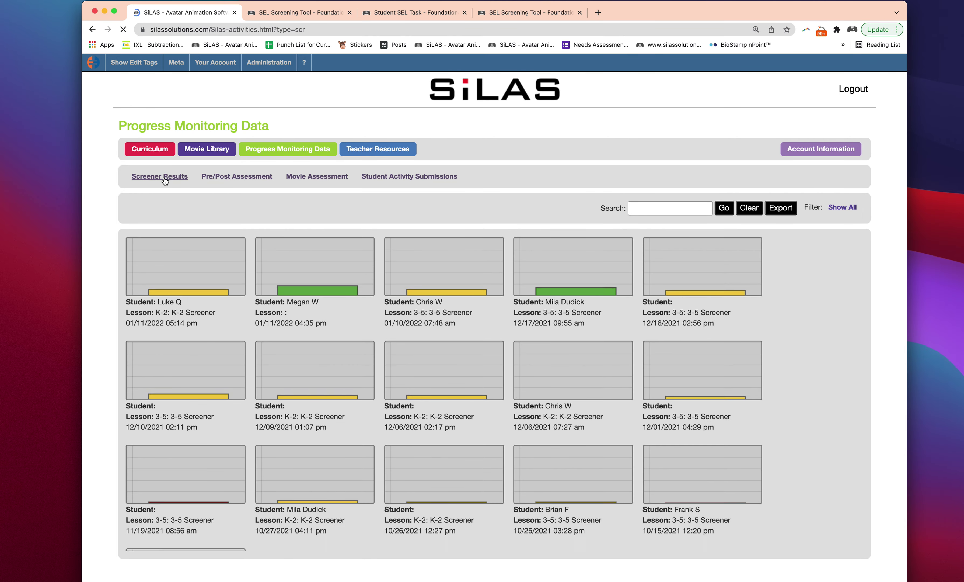
pyautogui.scroll(-10, 307, 366)
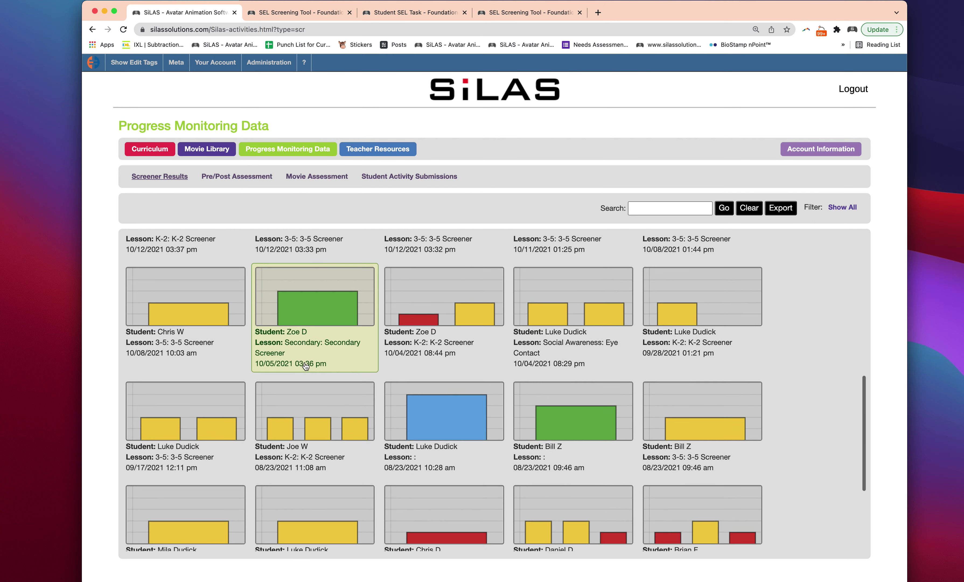
pyautogui.scroll(-5, 307, 365)
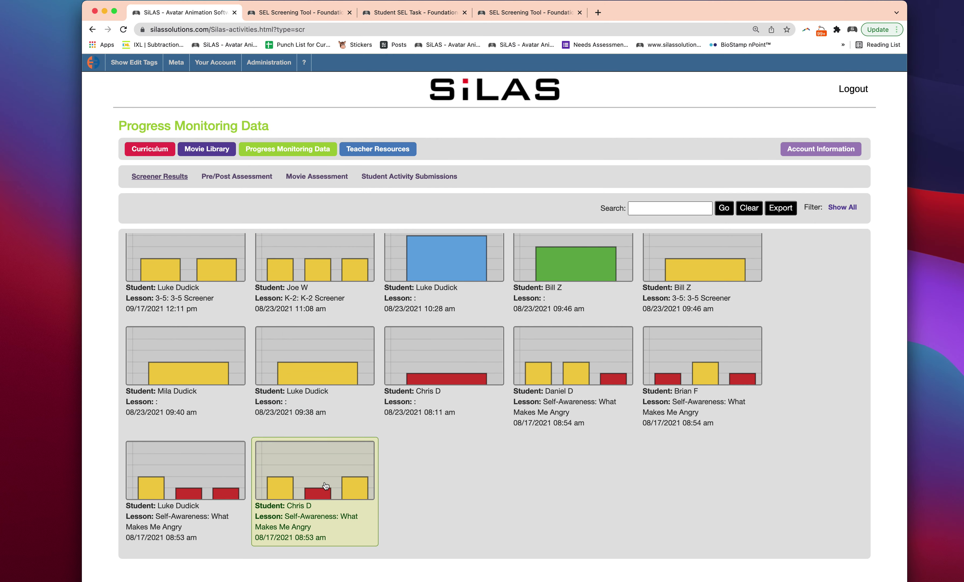
pyautogui.click(565, 365)
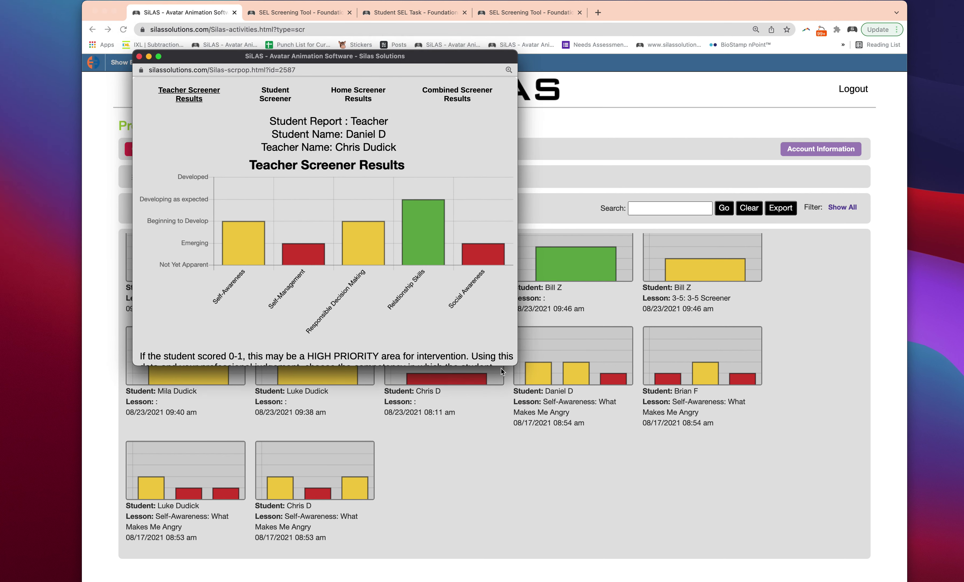
pyautogui.moveTo(516, 363); pyautogui.dragTo(599, 424)
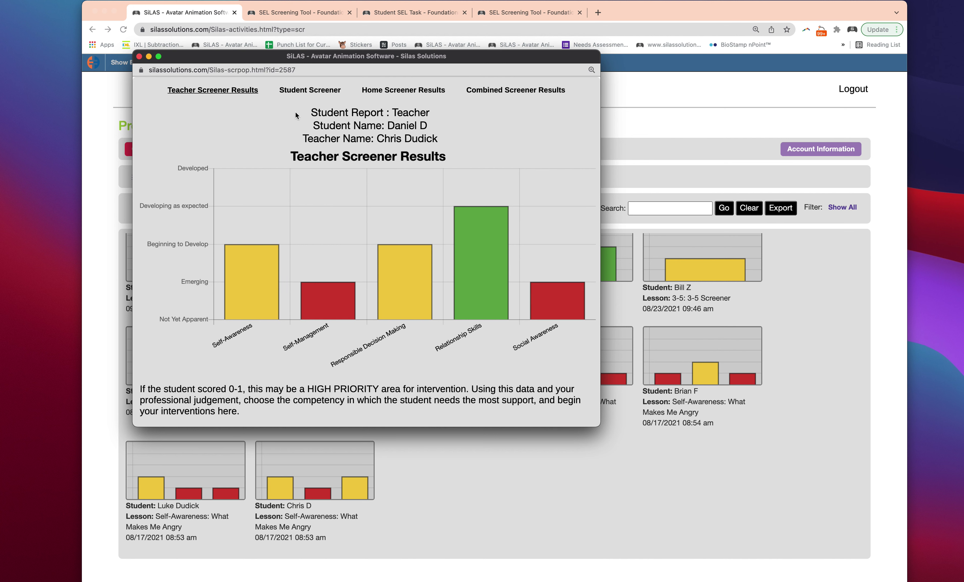
# View the student and home screener results in the report, and close the report window
pyautogui.click(305, 91)
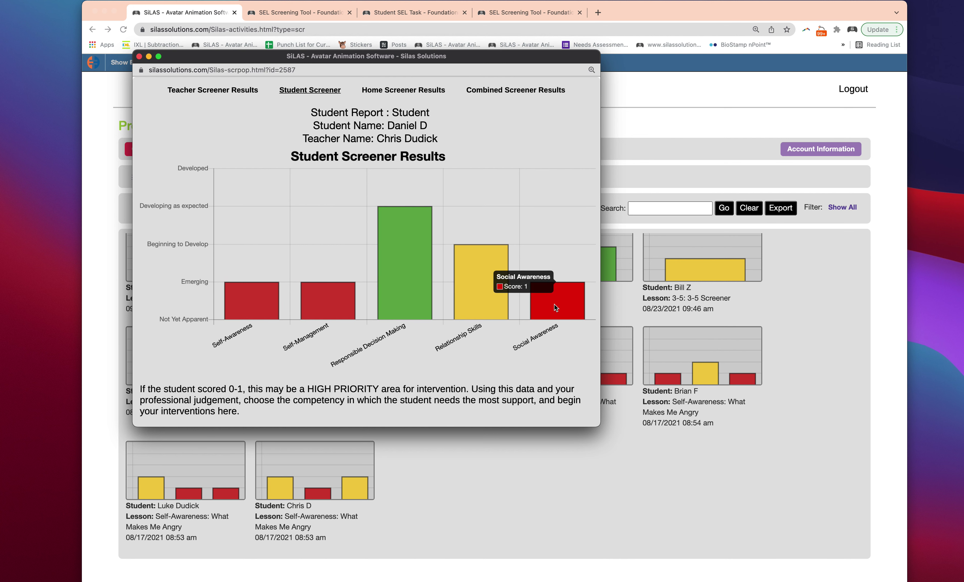
pyautogui.click(405, 93)
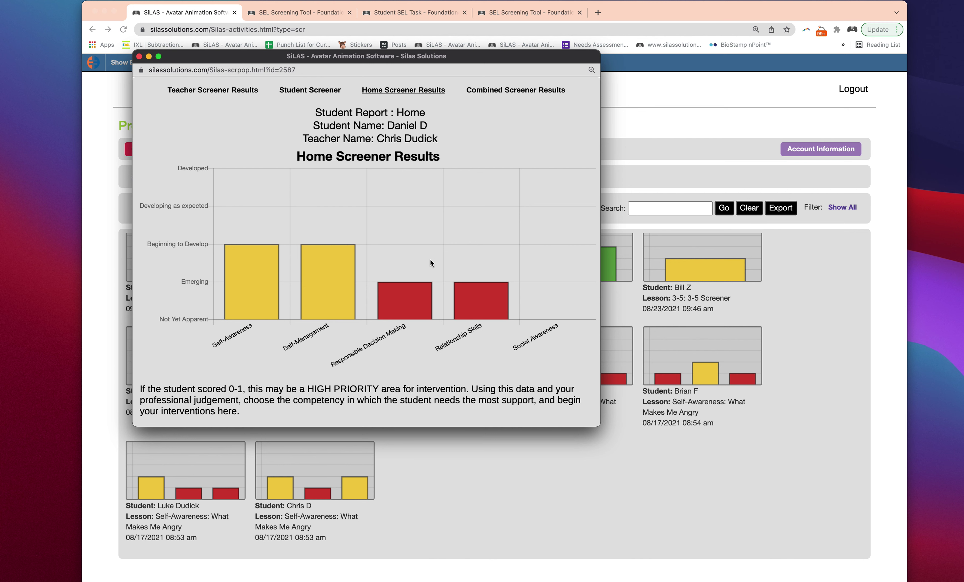
pyautogui.moveTo(489, 301)
pyautogui.click(139, 56)
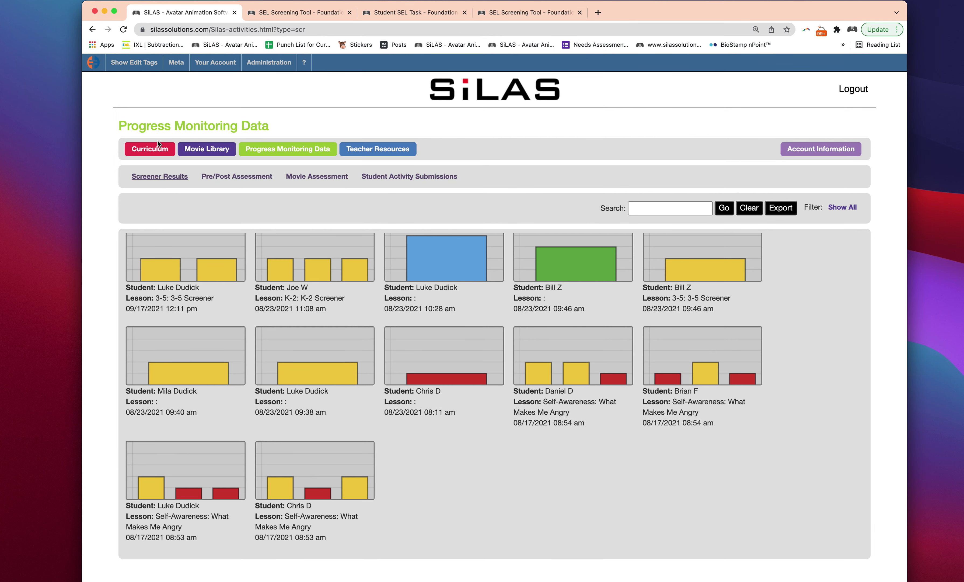
# Display the Relationship Skills lessons in the Basic SEL curriculum
pyautogui.click(148, 153)
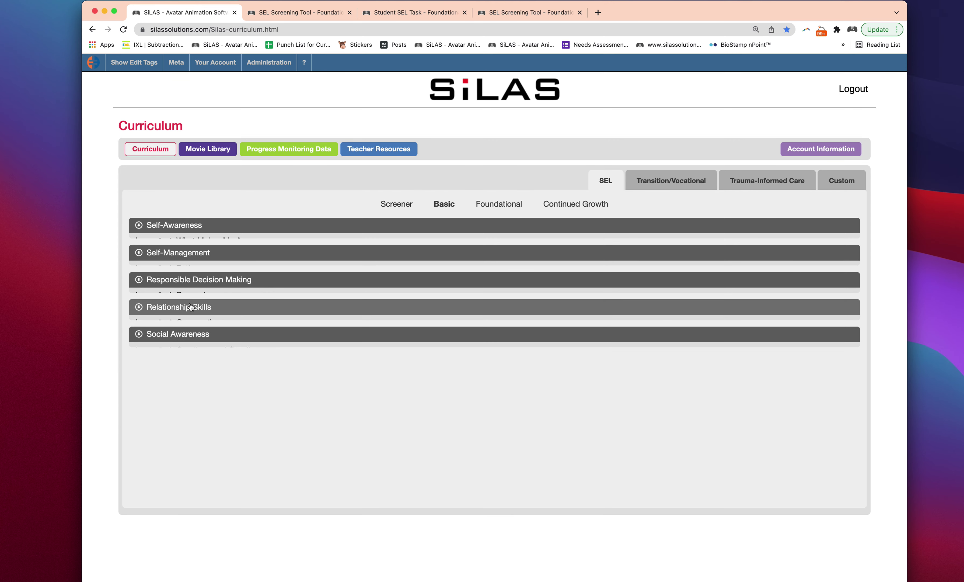
pyautogui.click(190, 307)
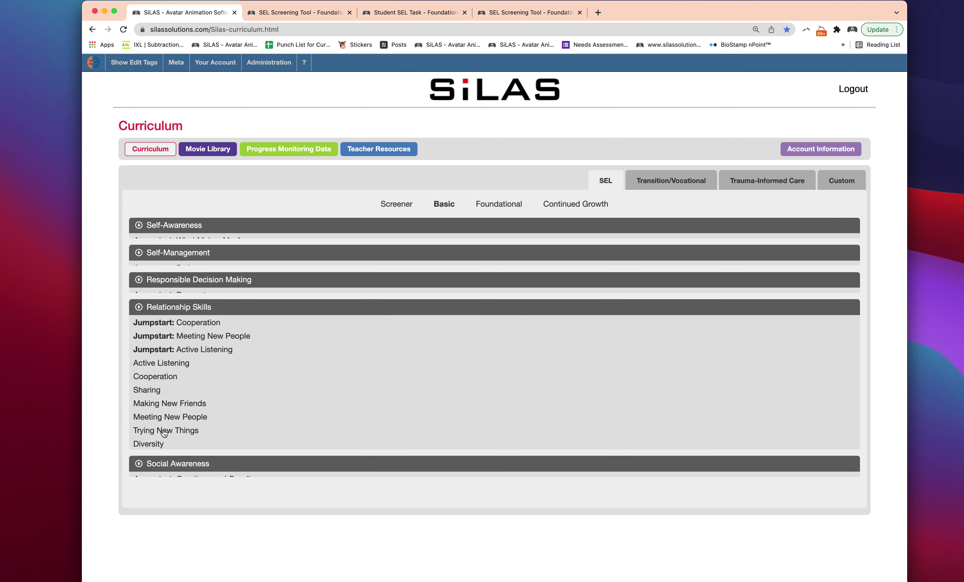